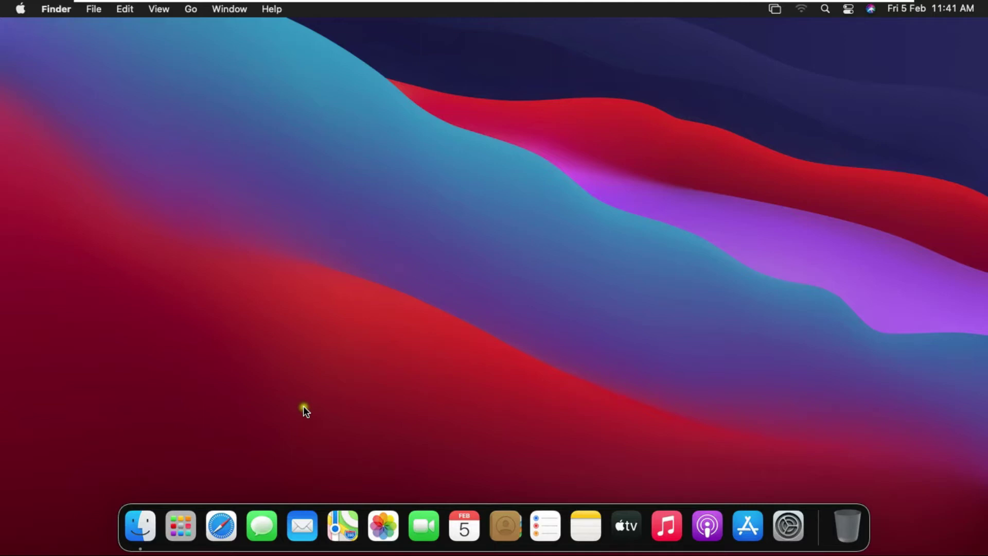
# Launch Safari and load google.com
pyautogui.click(220, 524)
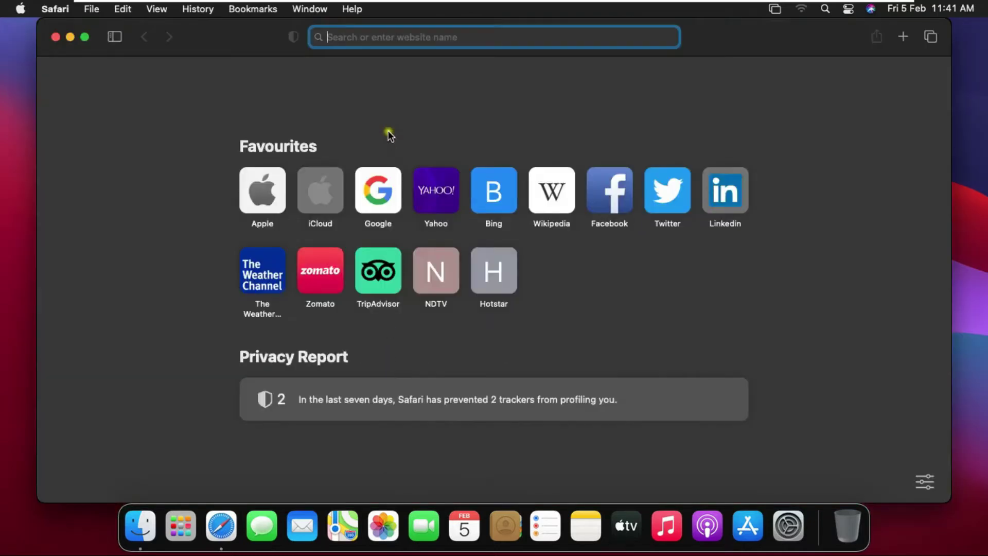
pyautogui.write('google.com')
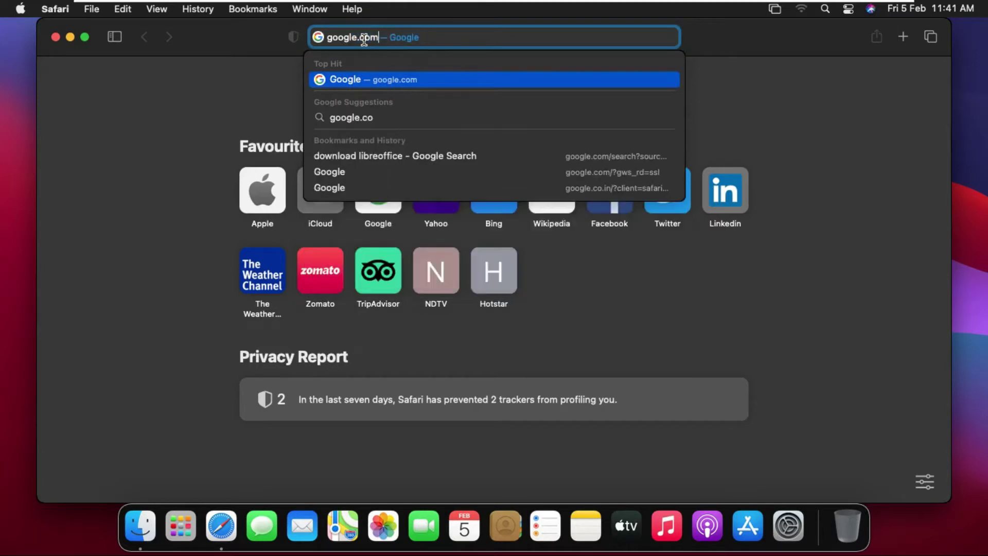
pyautogui.press('Return')
# Search Google for 'donwload hp designjet t830 driver'
pyautogui.click(375, 275)
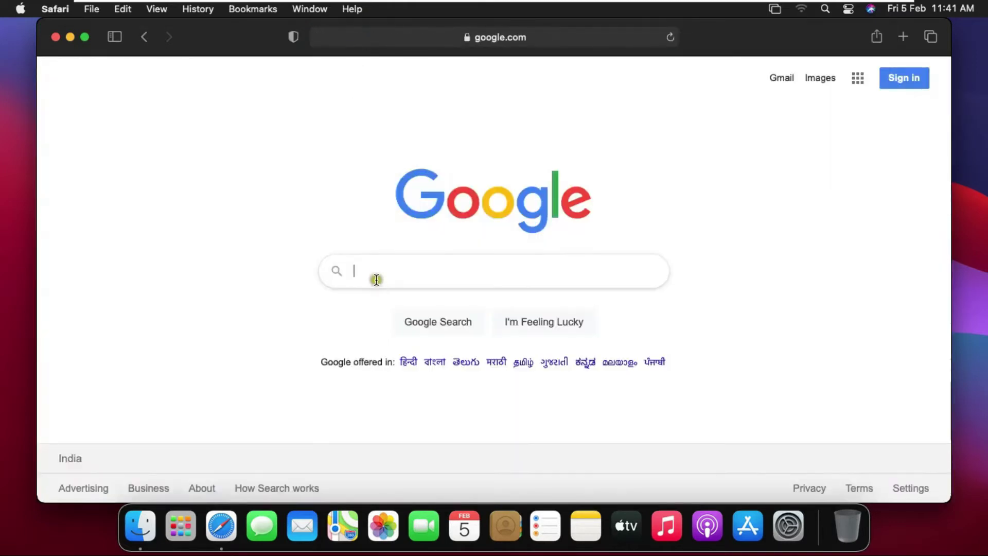
pyautogui.write('donwload')
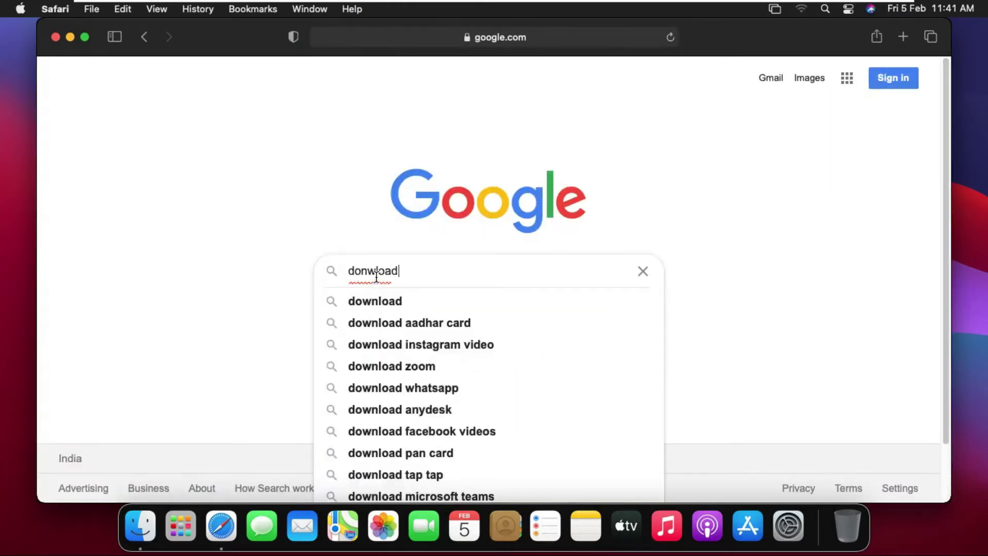
pyautogui.write(' hp de')
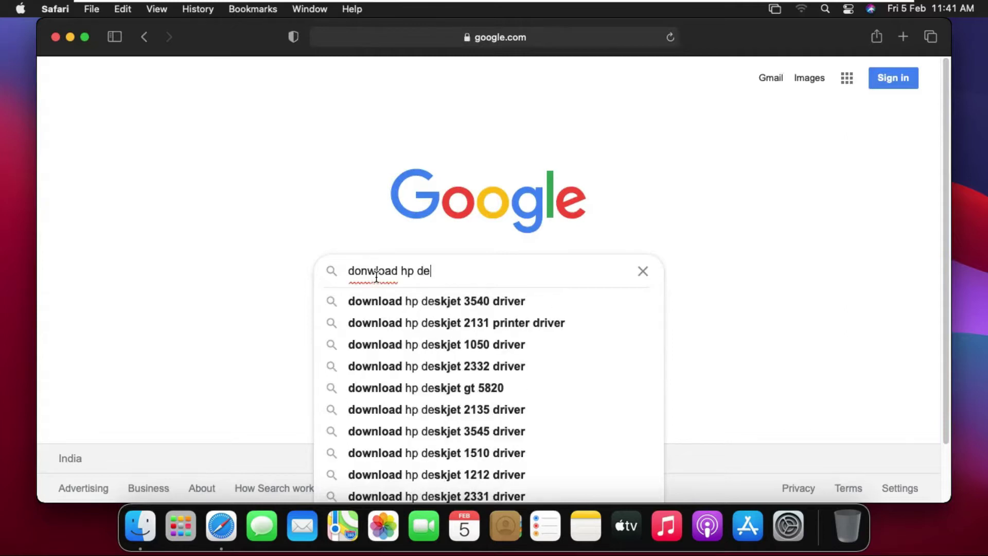
pyautogui.write('signje')
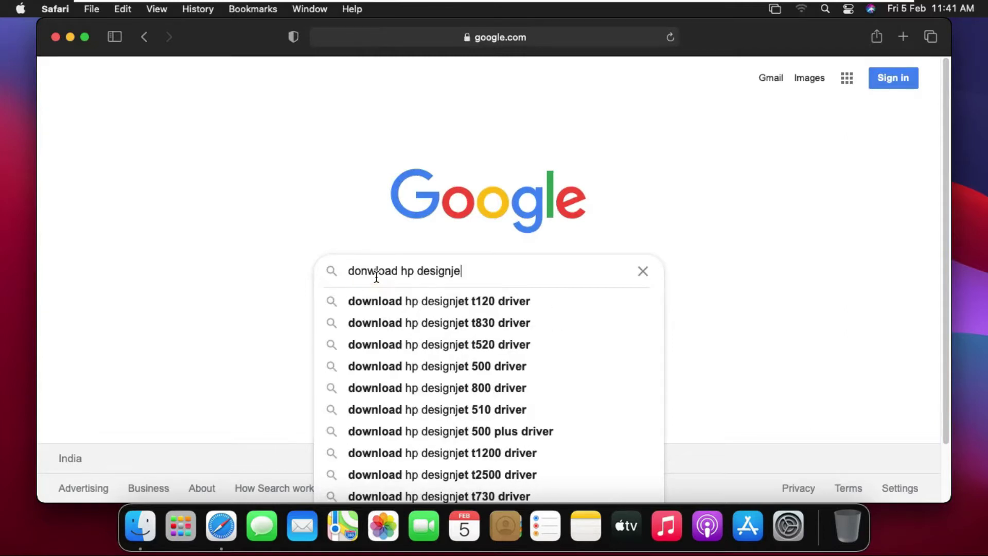
pyautogui.write('t')
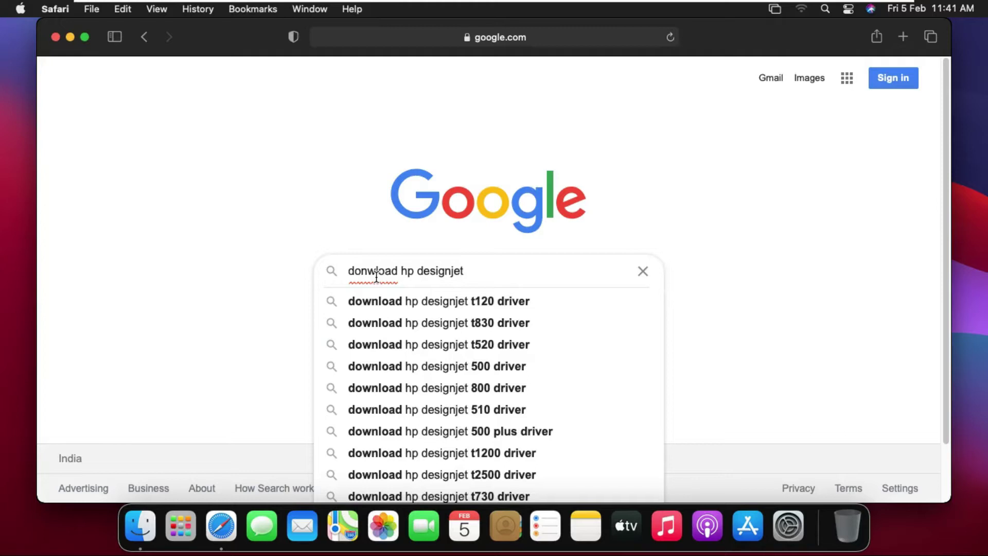
pyautogui.write(' t830 driver')
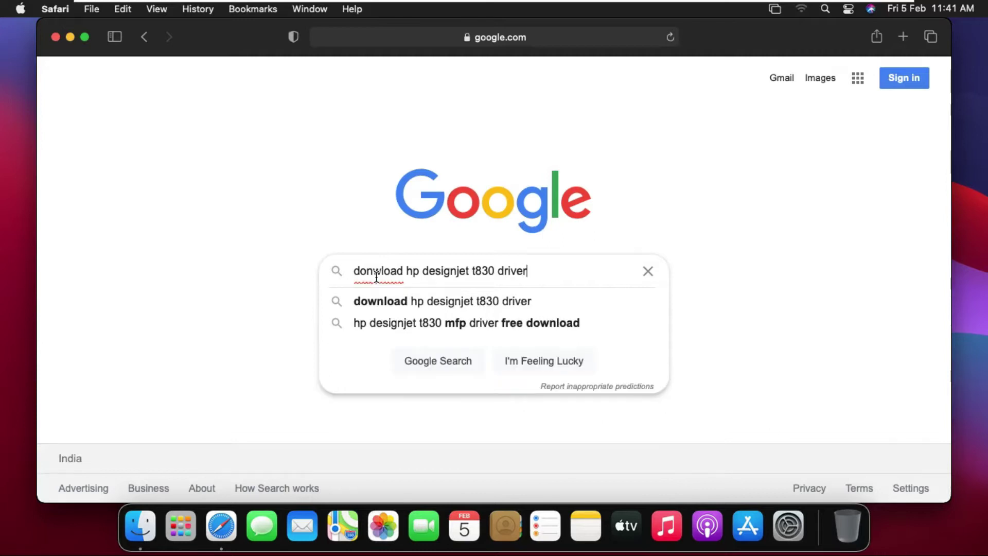
pyautogui.press('Return')
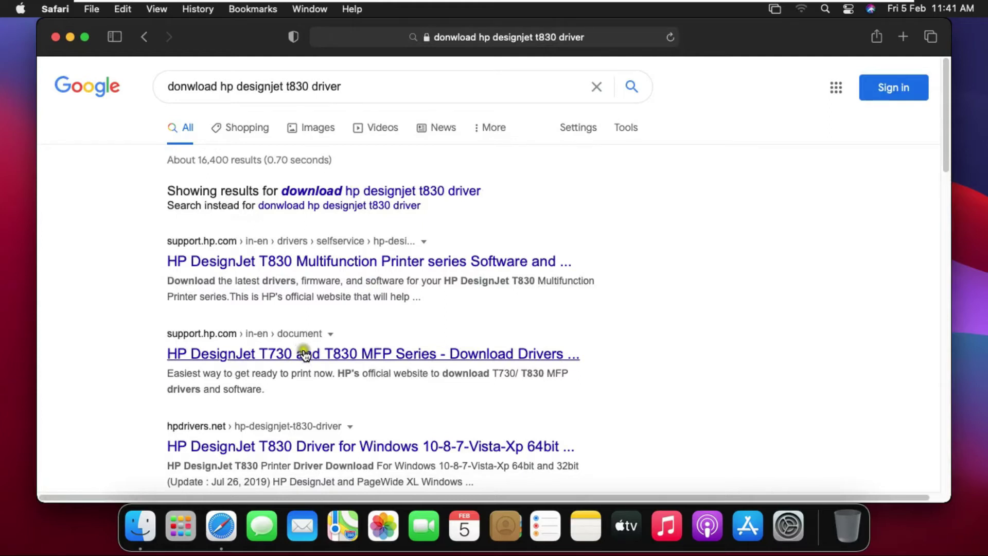
# Open HP's T830 series support page, dismiss notifications and cookie notice, and scroll to the drivers
pyautogui.click(328, 264)
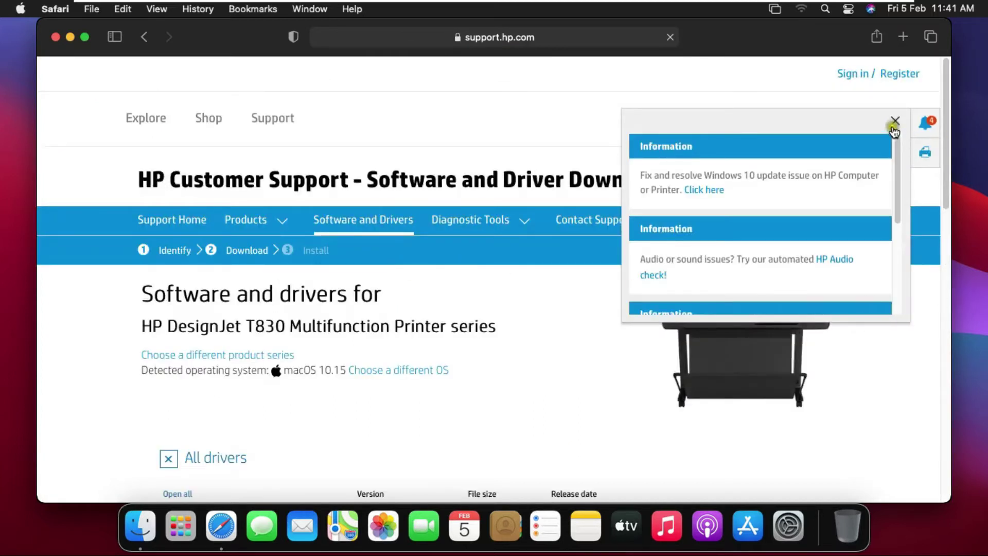
pyautogui.click(895, 121)
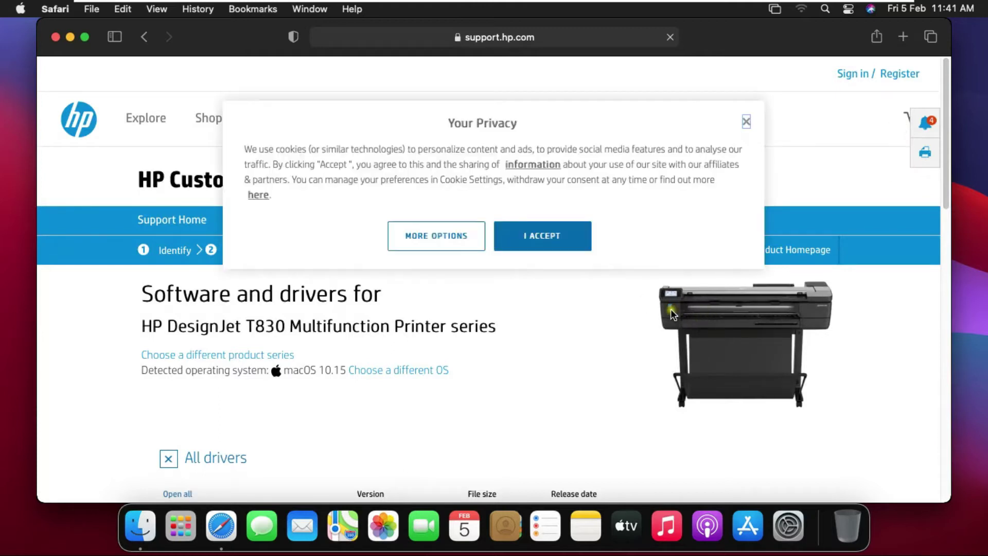
pyautogui.click(544, 245)
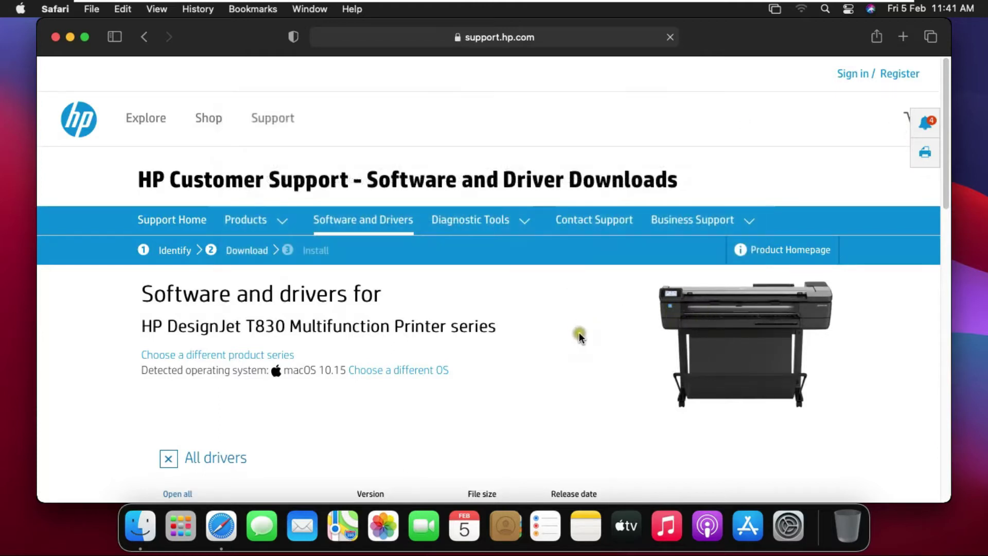
pyautogui.scroll(-1, 515, 345)
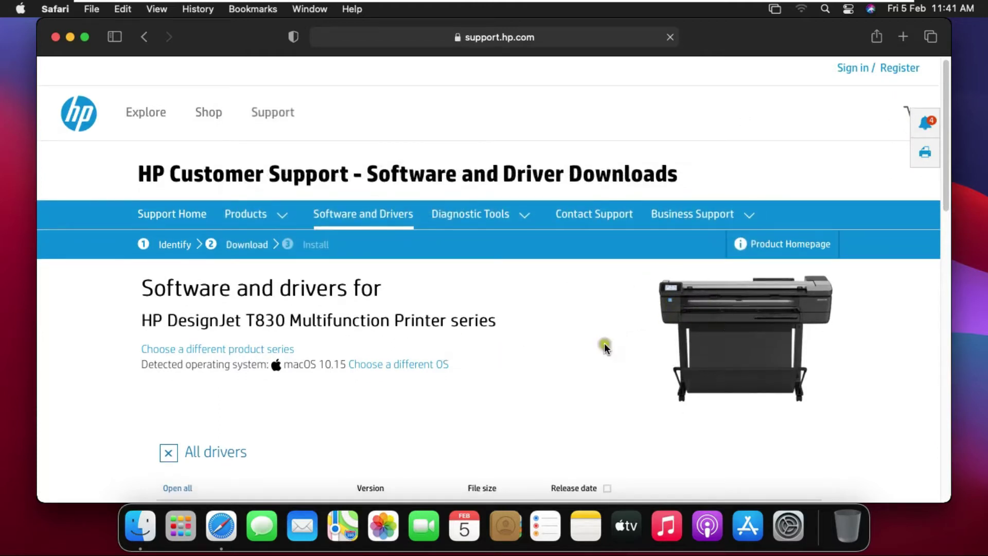
pyautogui.scroll(-1, 547, 330)
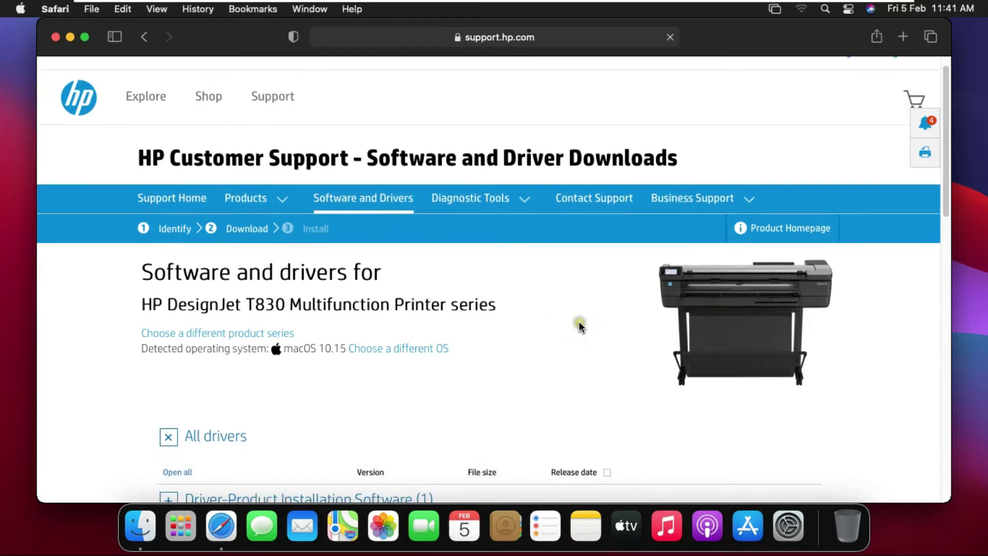
pyautogui.scroll(-5, 578, 325)
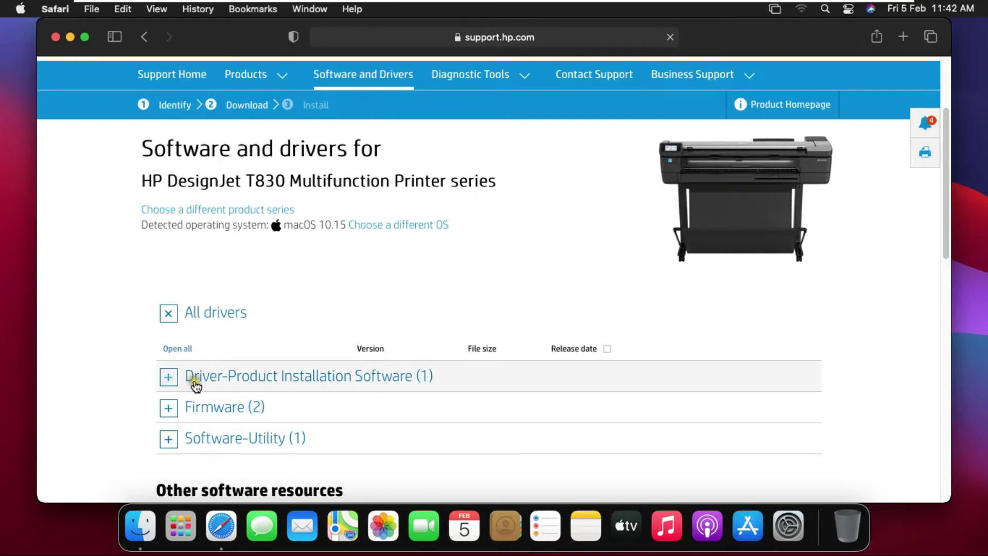
# Under Driver-Product Installation Software > Basic Drivers, download and allow the HP DesignJet Mac Raster Driver
pyautogui.click(172, 381)
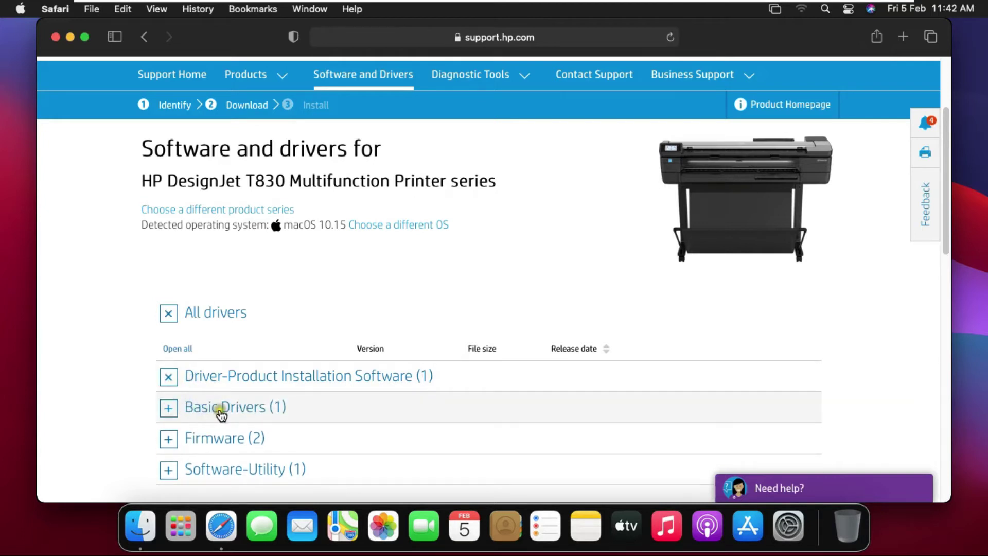
pyautogui.click(168, 408)
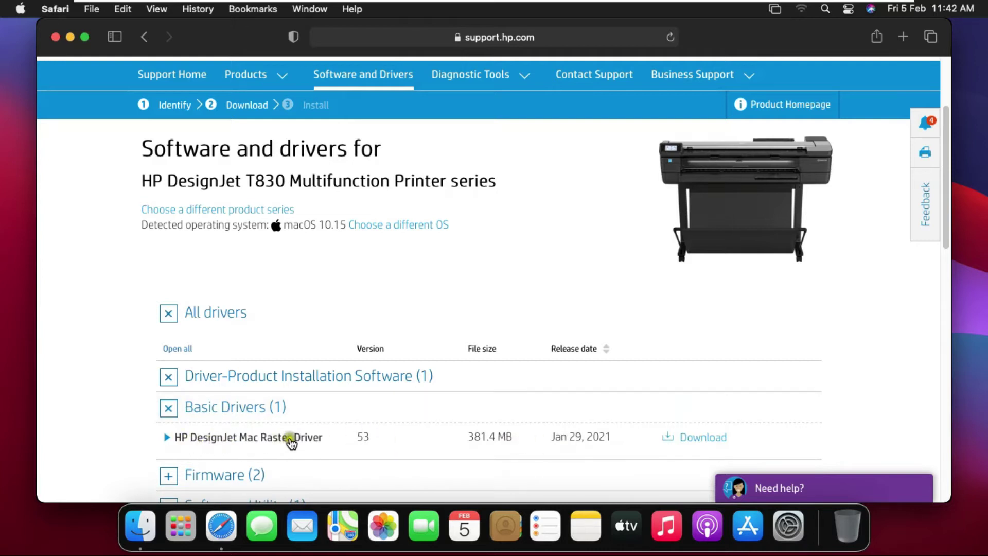
pyautogui.click(708, 432)
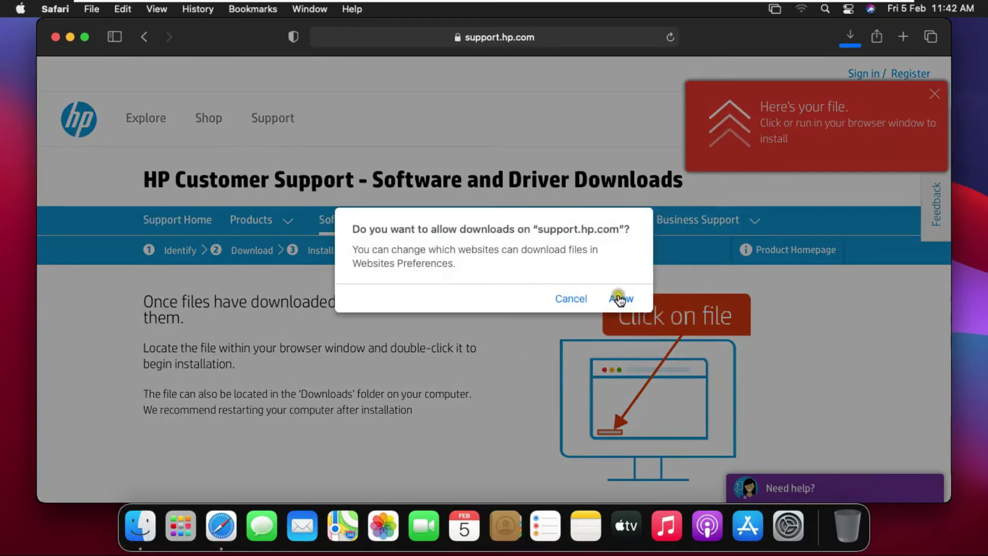
pyautogui.click(620, 299)
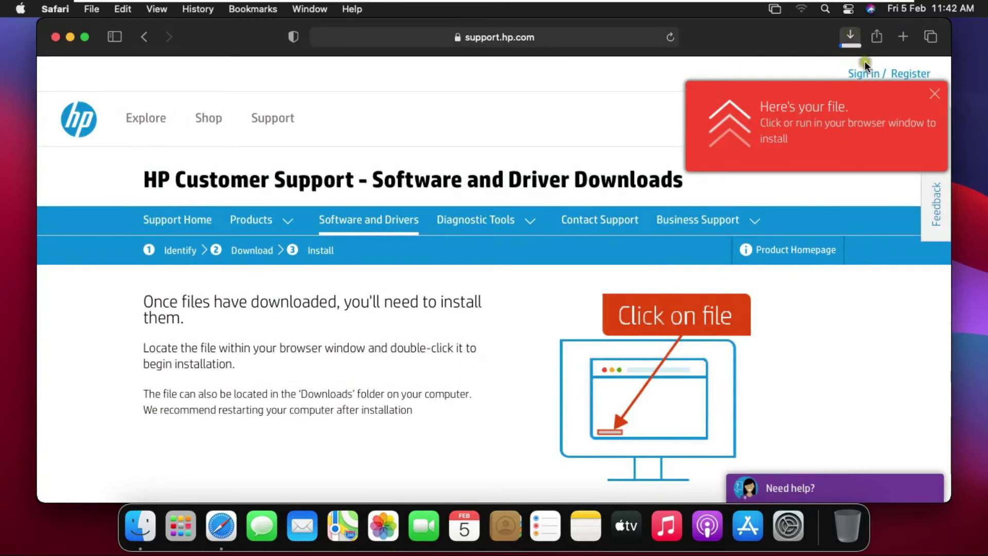
# Confirm Universal-Raster.dmg finished downloading at 399.8 MB, then close the Safari window
pyautogui.click(850, 37)
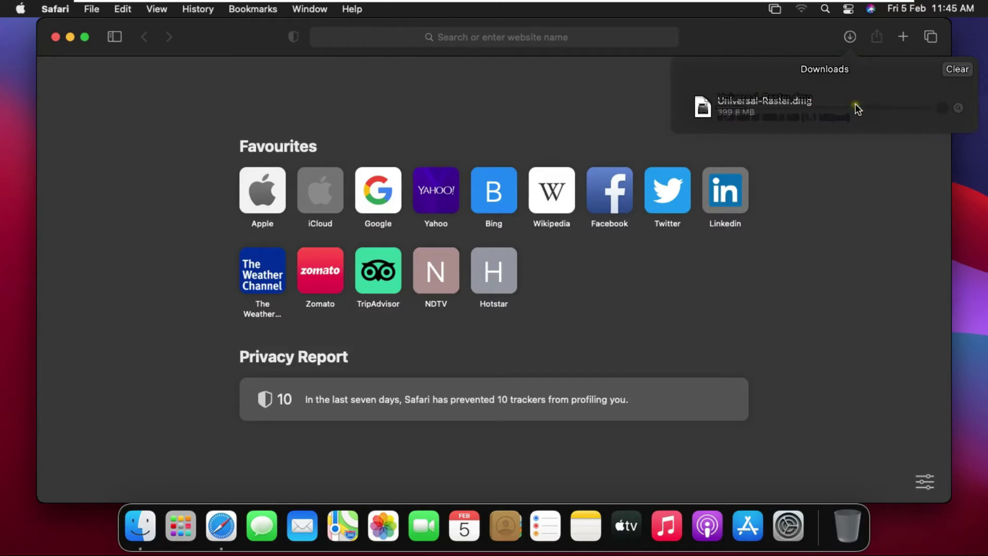
pyautogui.click(850, 37)
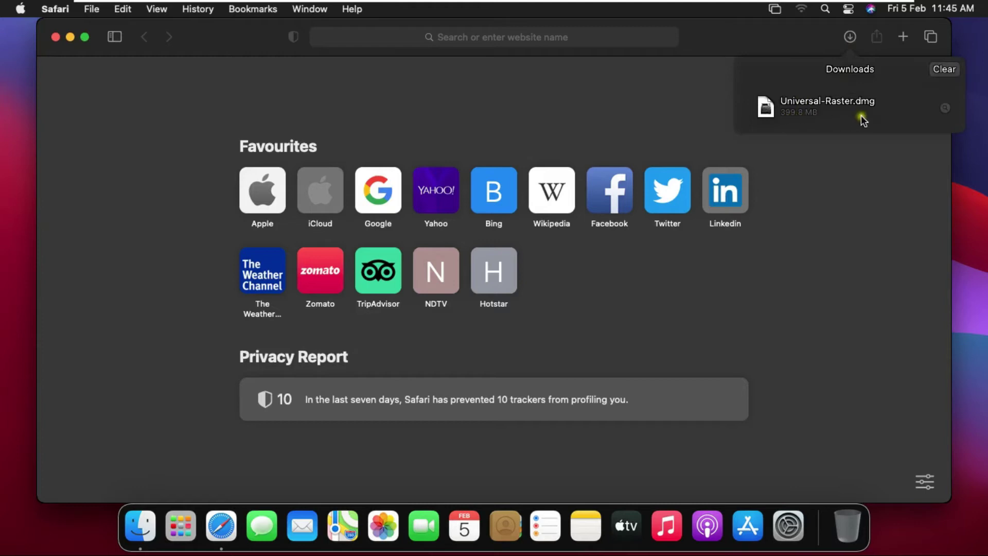
pyautogui.click(848, 40)
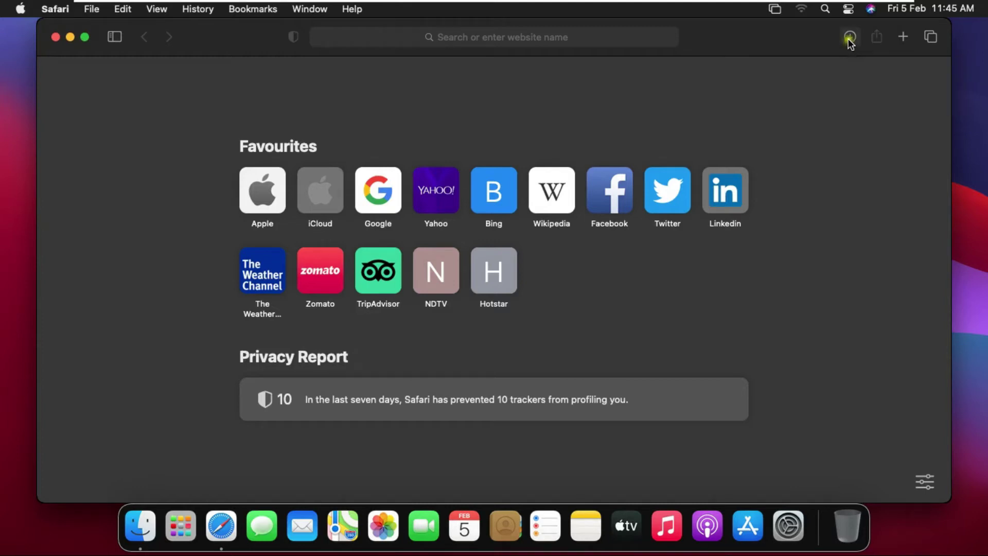
pyautogui.click(55, 38)
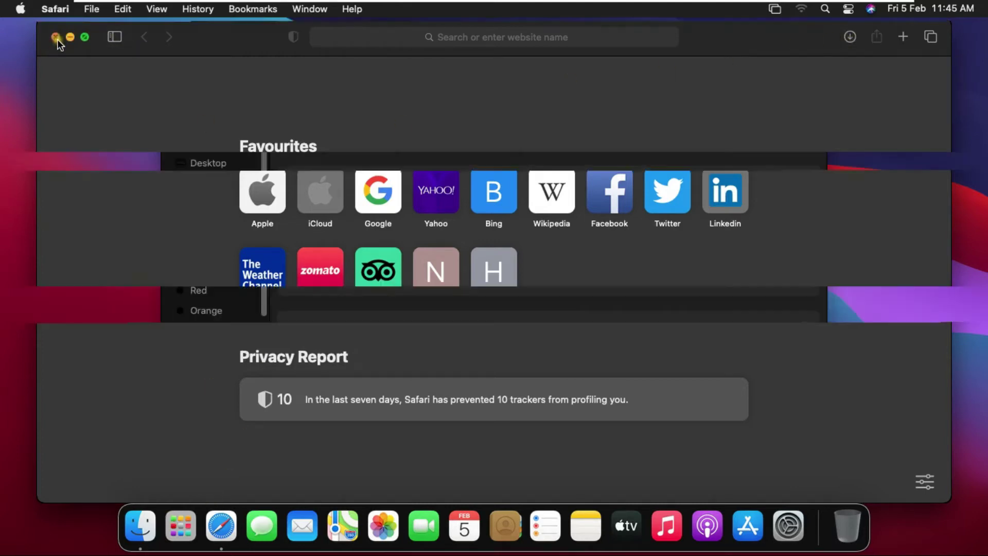
# Mount Universal-Raster.dmg from Downloads with DiskImageMounter and close the Downloads window
pyautogui.click(413, 164)
pyautogui.click(346, 134)
pyautogui.rightClick(368, 130)
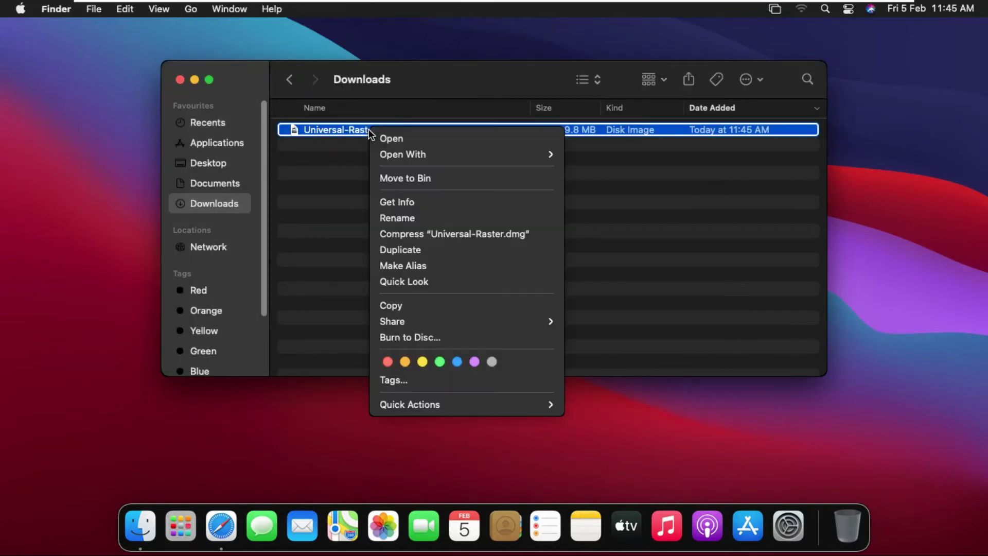
pyautogui.moveTo(430, 160)
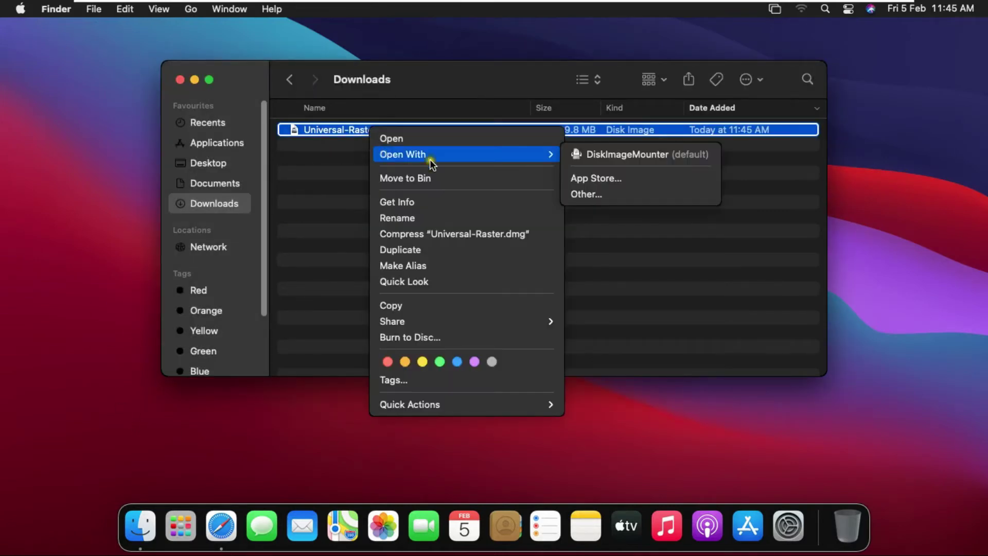
pyautogui.click(601, 154)
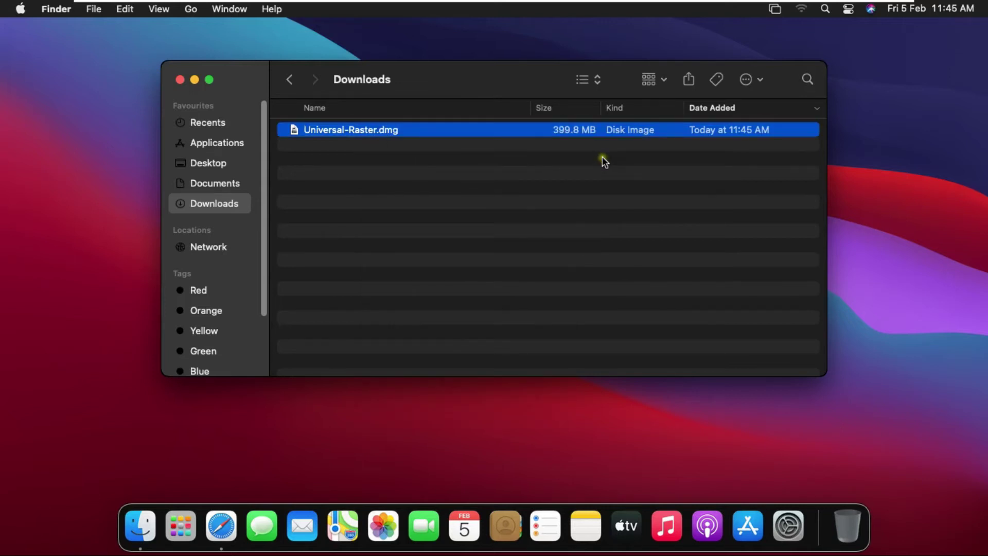
pyautogui.click(180, 80)
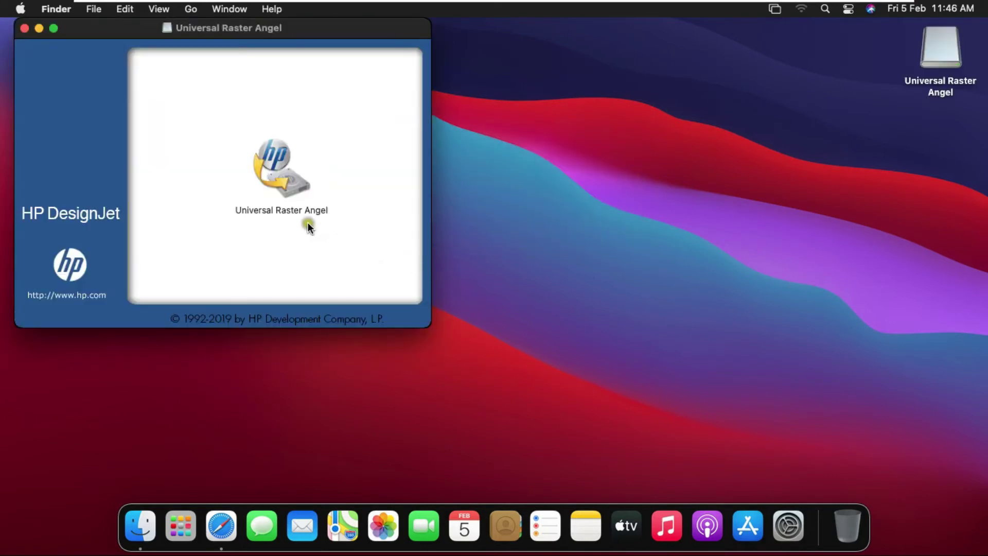
# Launch the Universal Raster Angel installer from the mounted disk image
pyautogui.click(283, 172)
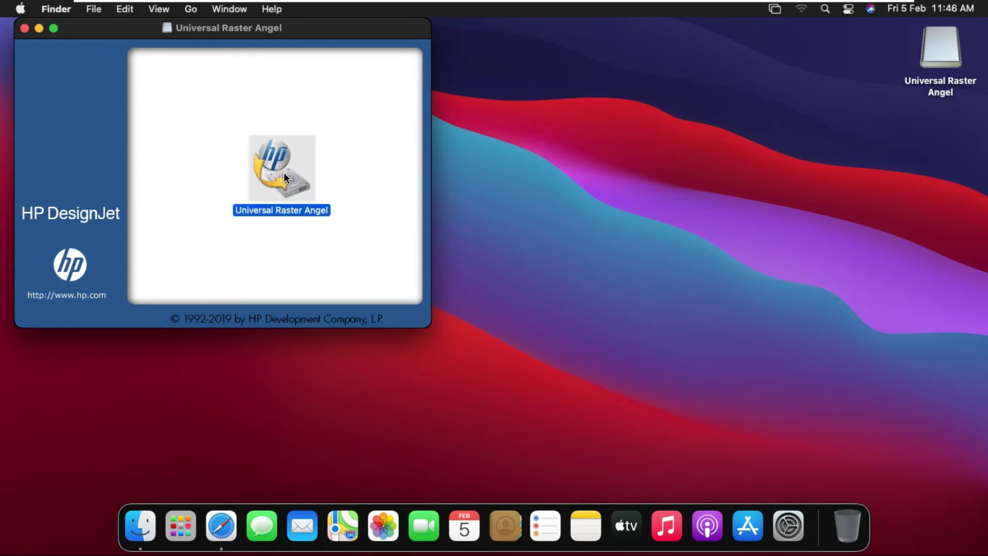
pyautogui.doubleClick(305, 193)
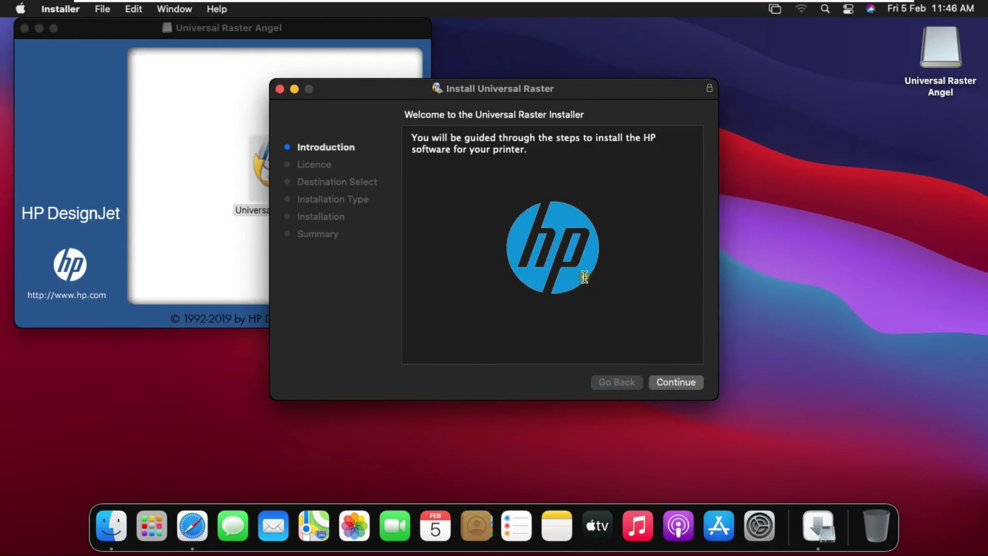
# Move past the introduction and accept the Universal Raster licence agreement
pyautogui.click(664, 381)
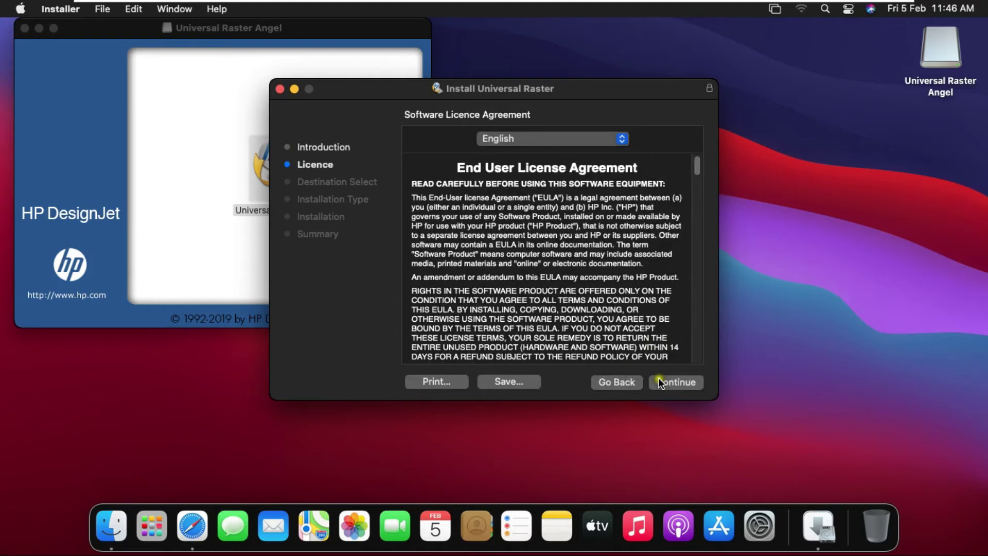
pyautogui.click(670, 382)
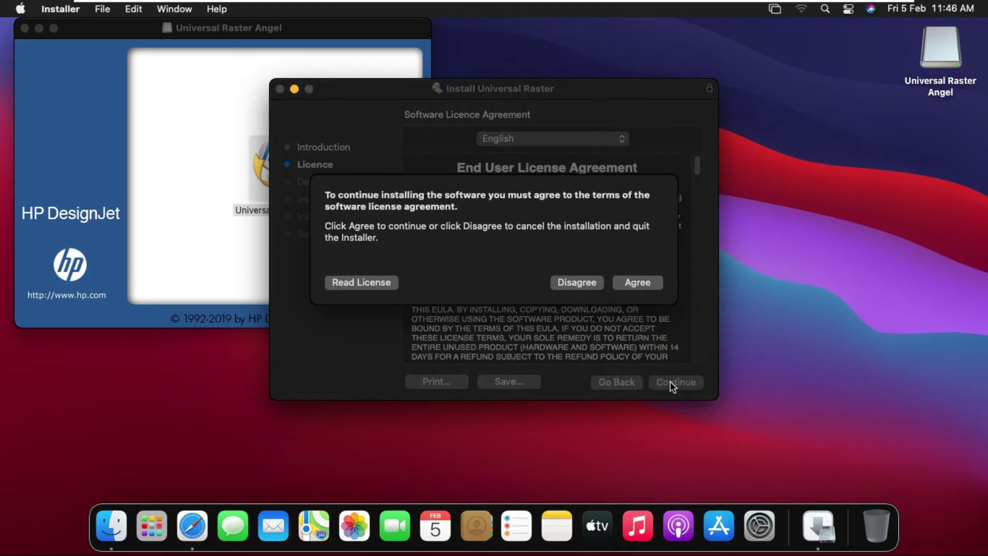
pyautogui.click(640, 285)
pyautogui.click(675, 382)
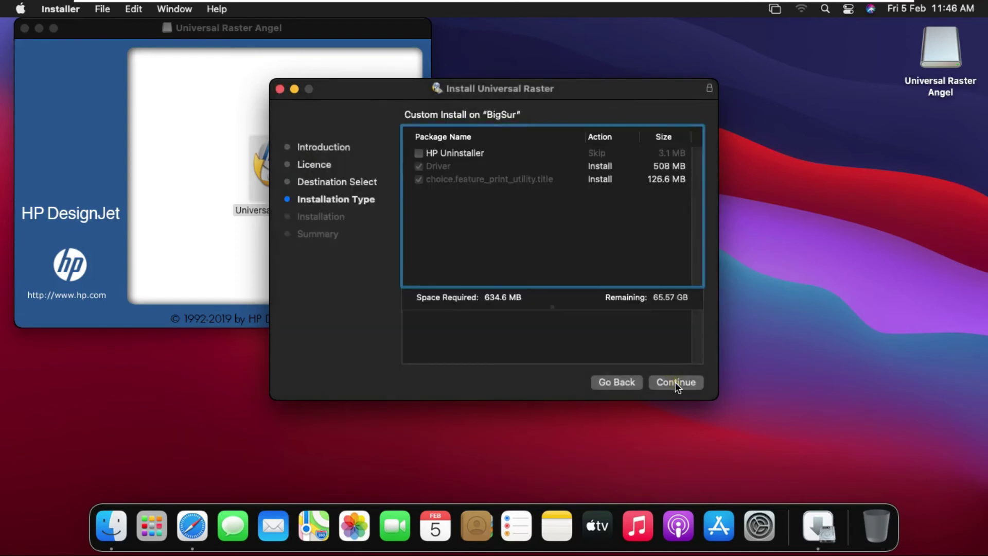
# Start the standard installation and authorise it with the administrator password
pyautogui.click(675, 382)
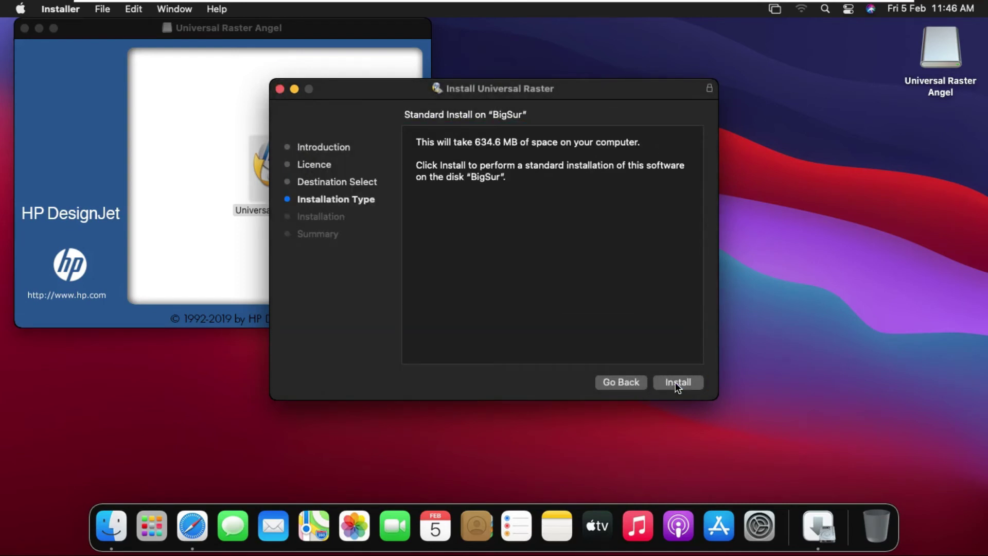
pyautogui.click(676, 382)
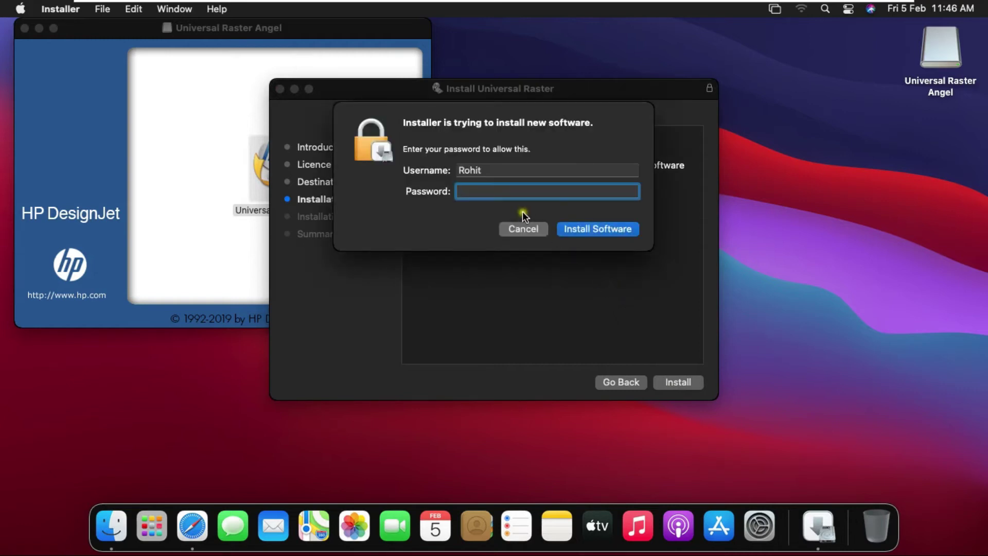
pyautogui.write('•••••••')
pyautogui.click(596, 232)
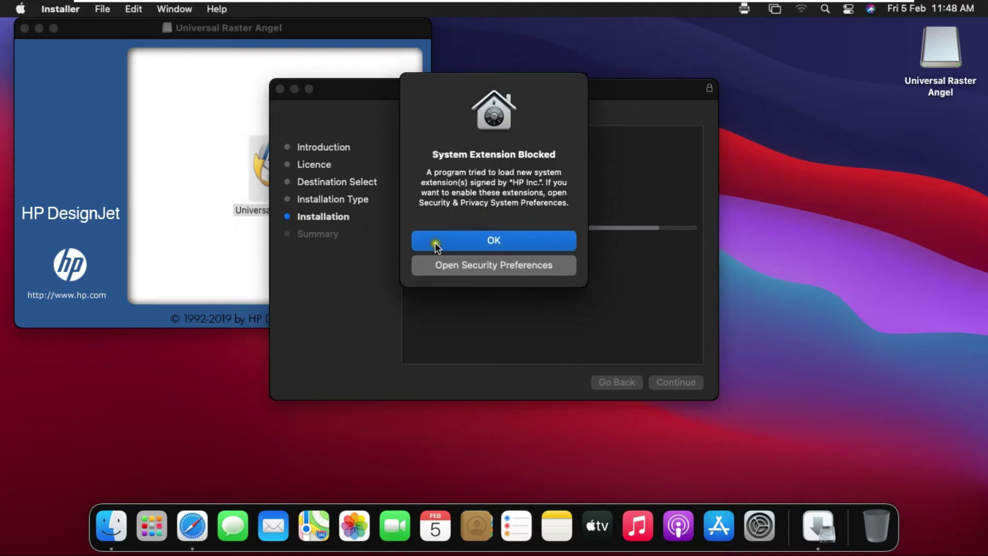
# Open Security & Privacy and unlock it with the administrator password
pyautogui.click(480, 264)
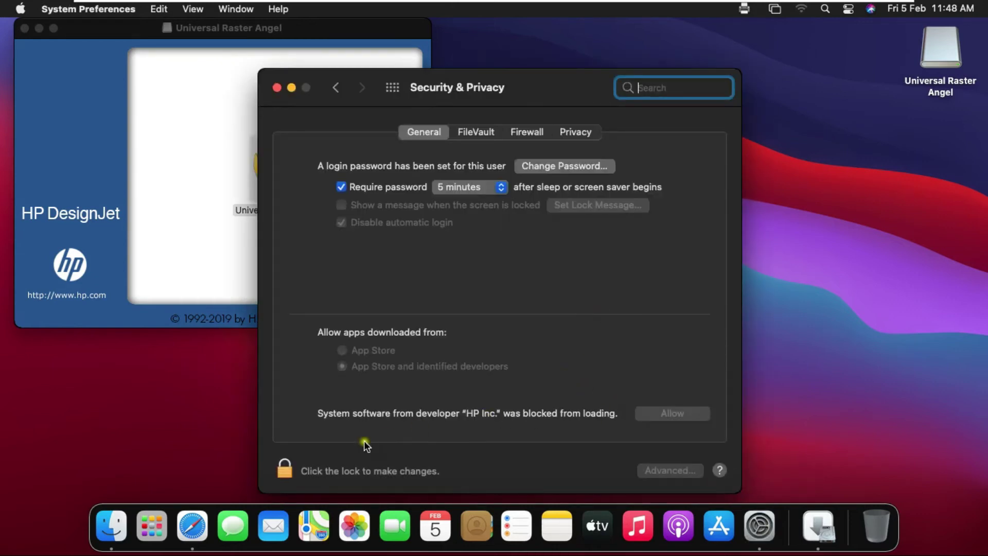
pyautogui.click(319, 473)
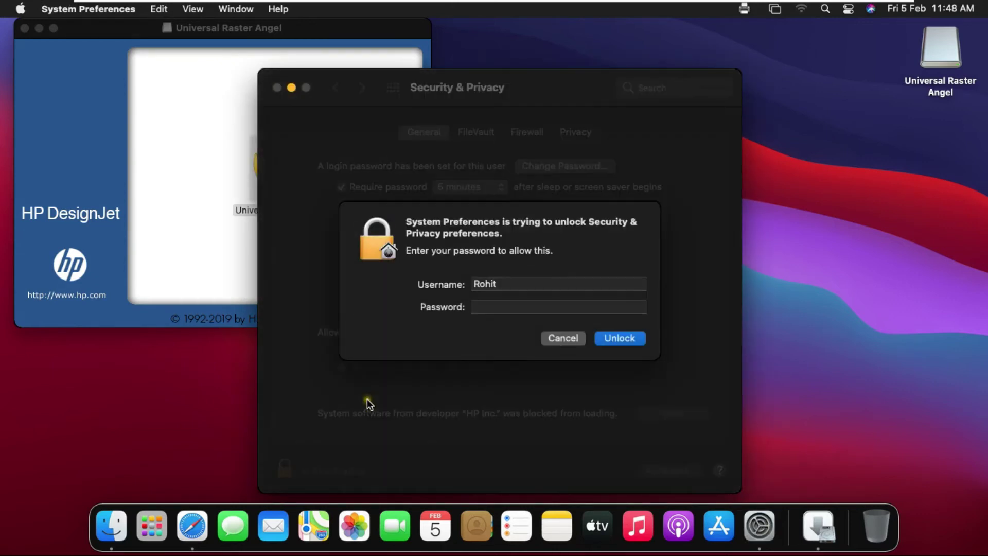
pyautogui.write('••••••')
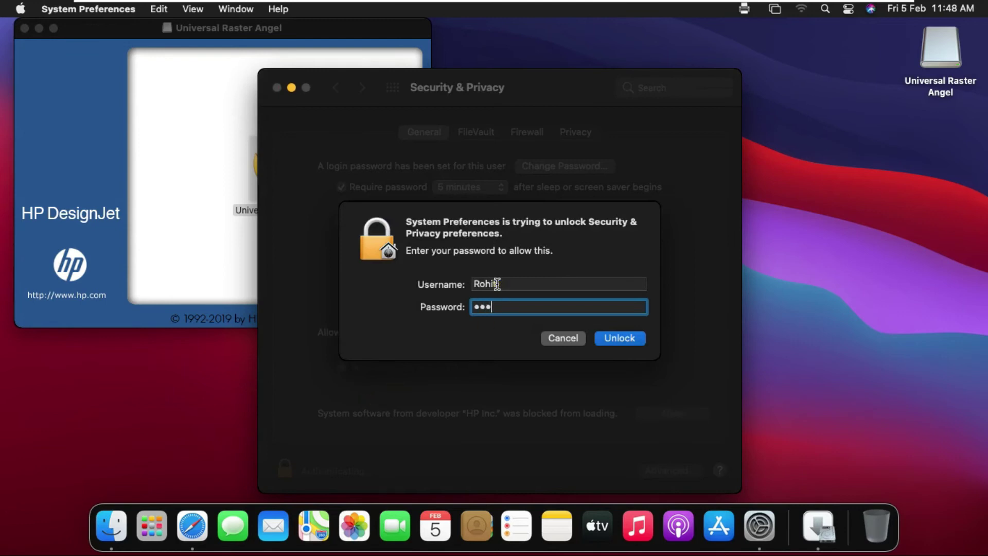
pyautogui.click(627, 338)
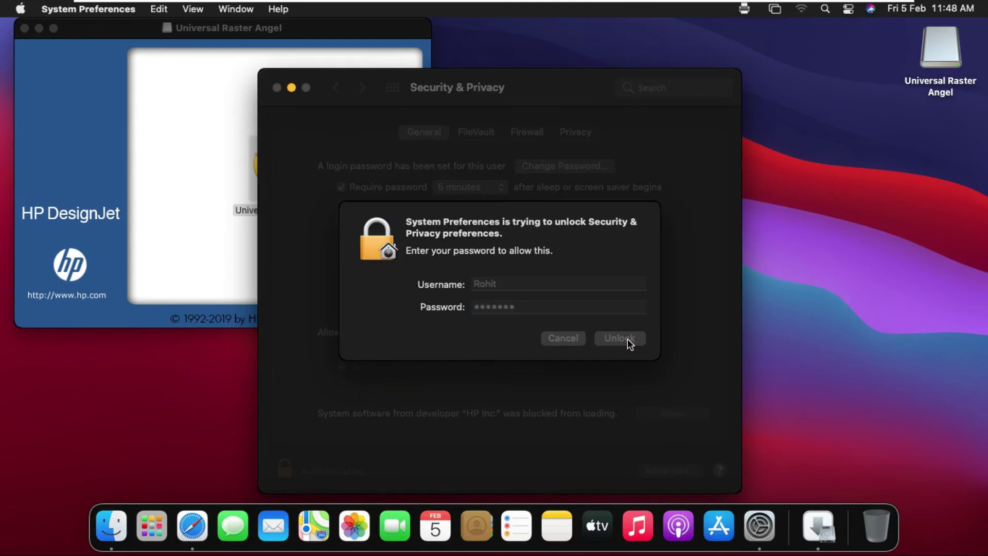
pyautogui.click(626, 339)
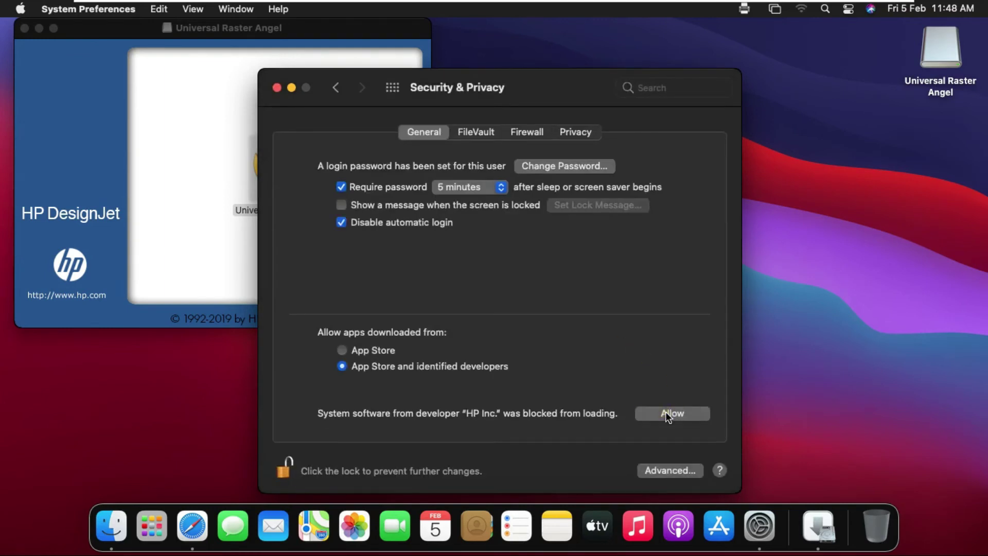
# Allow the blocked HP Inc. system software, then relock and close the settings
pyautogui.click(670, 413)
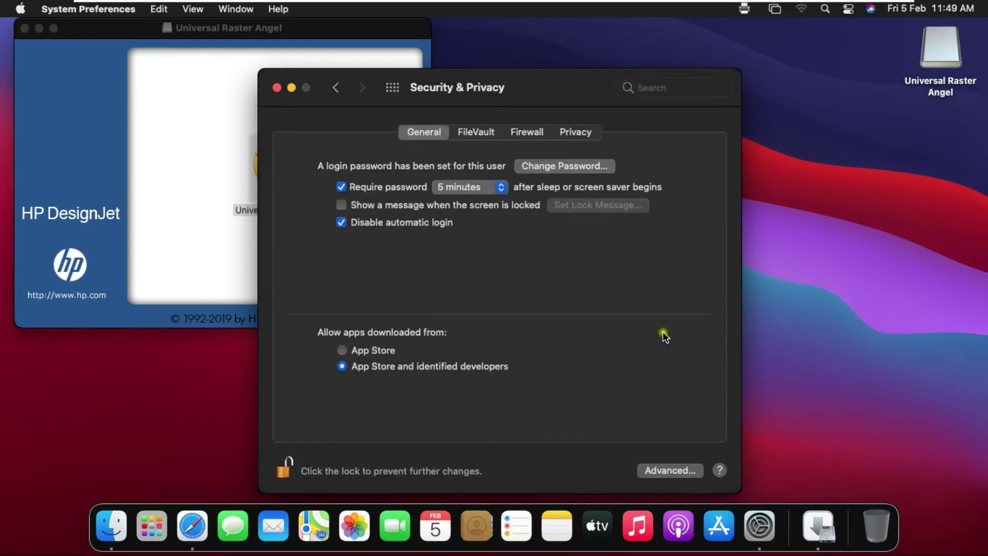
pyautogui.click(338, 469)
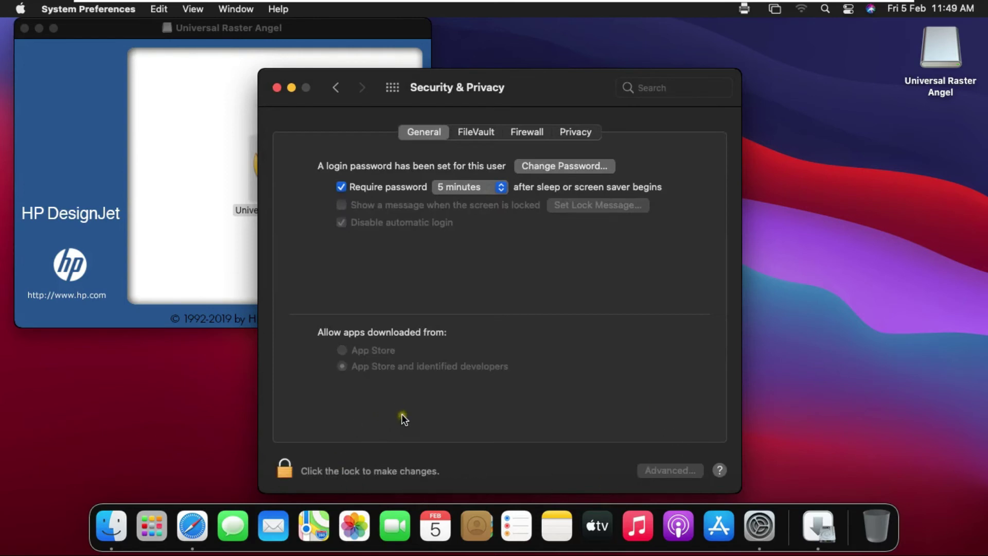
pyautogui.click(277, 88)
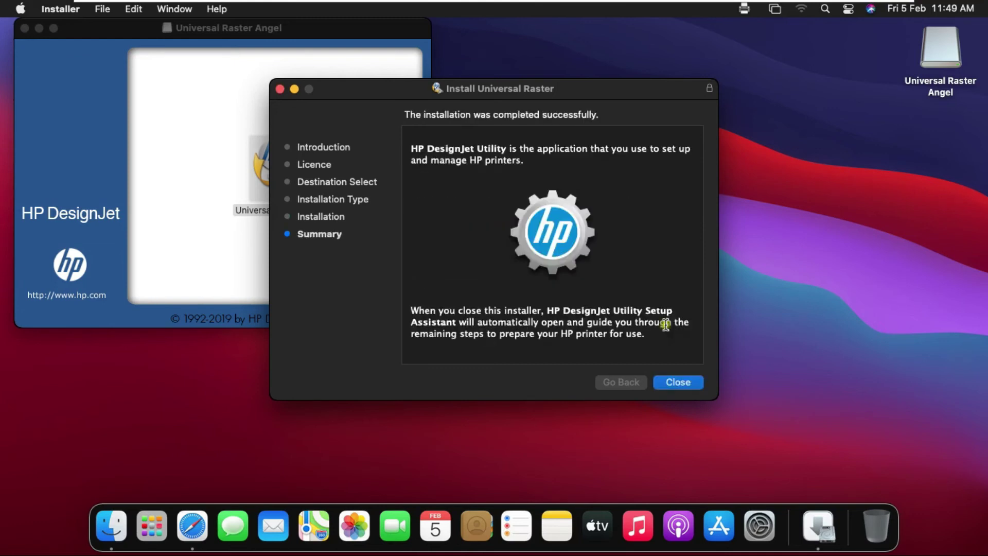
# Close the finished Universal Raster installer and move its package to the Bin
pyautogui.click(672, 383)
pyautogui.click(688, 383)
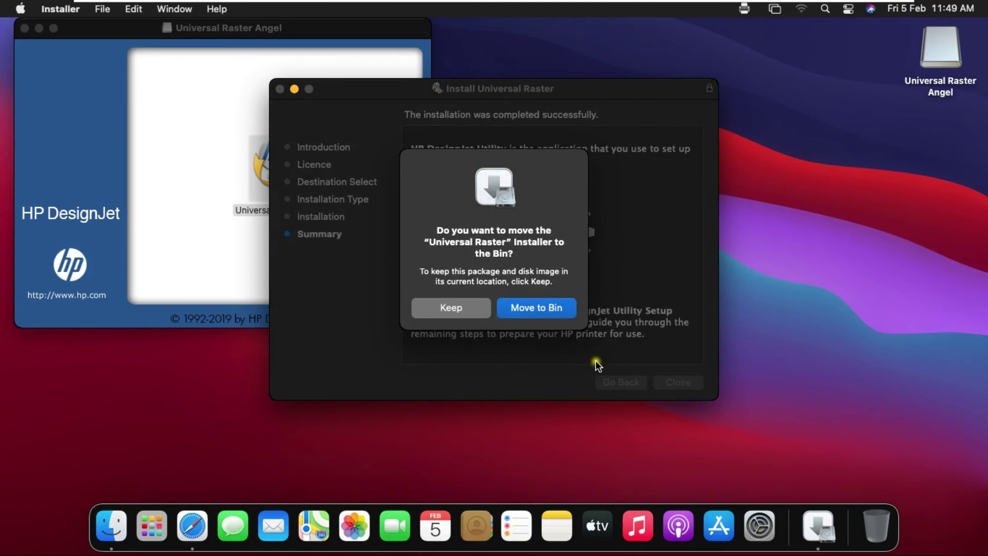
pyautogui.click(547, 308)
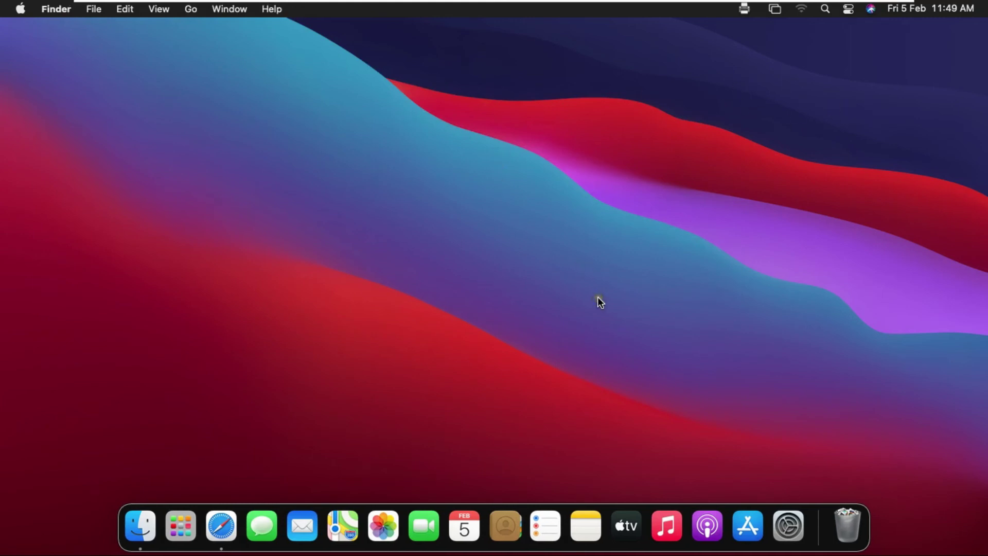
# Go to System Preferences > Printers & Scanners and bring up the Add Printer dialog
pyautogui.click(20, 11)
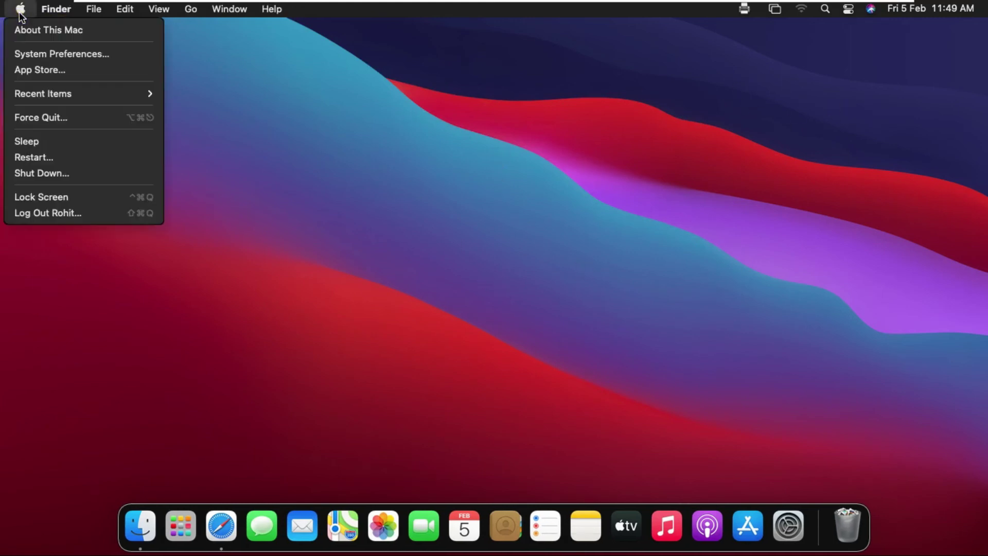
pyautogui.click(22, 55)
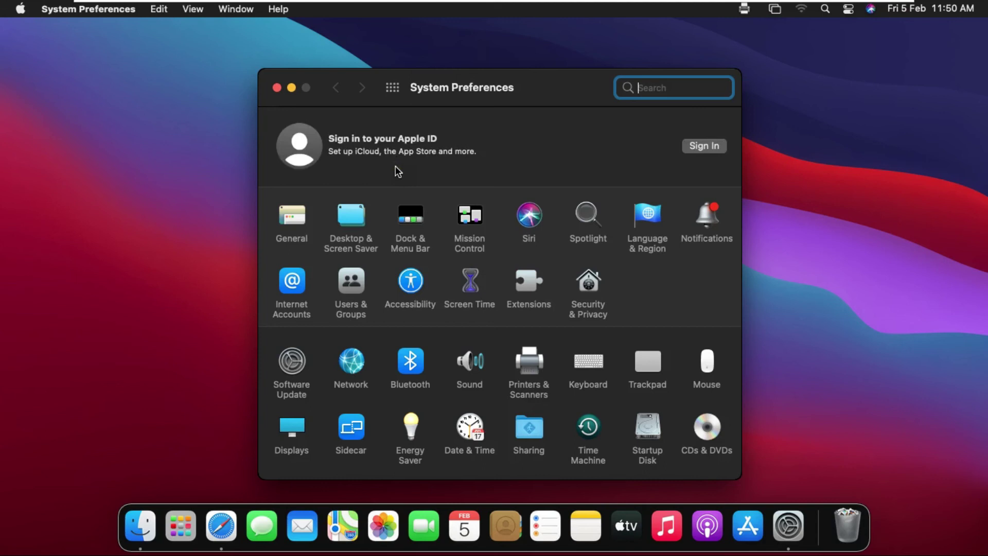
pyautogui.click(525, 368)
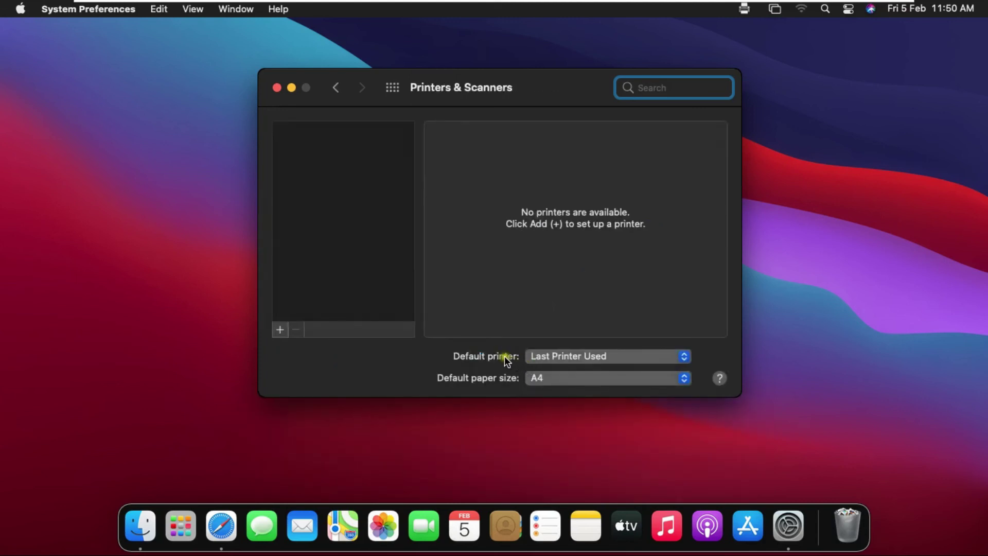
pyautogui.click(280, 330)
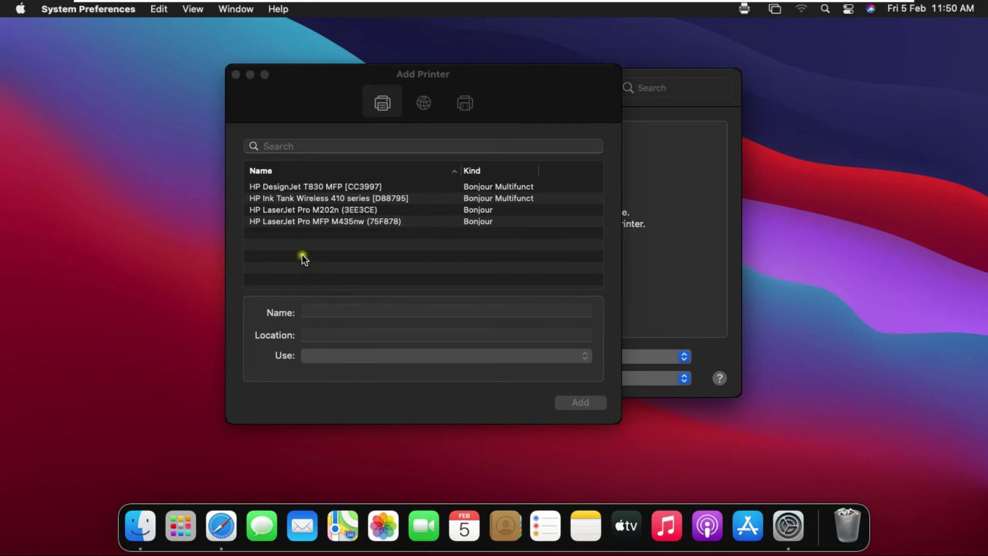
# Add the HP DesignJet T830 MFP using the 'HP DesignJet T830 36-in MFP - PCL3 raster' driver
pyautogui.click(326, 186)
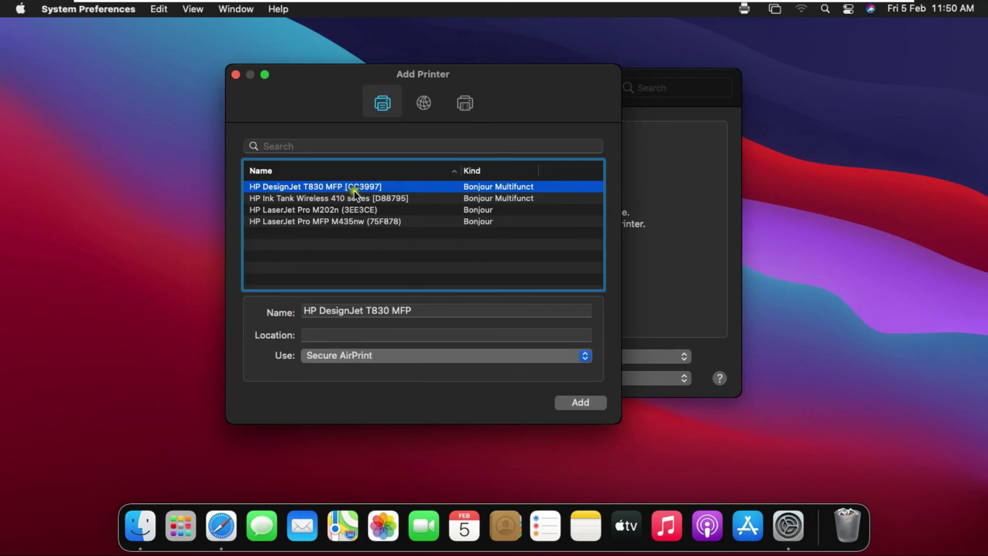
pyautogui.click(382, 357)
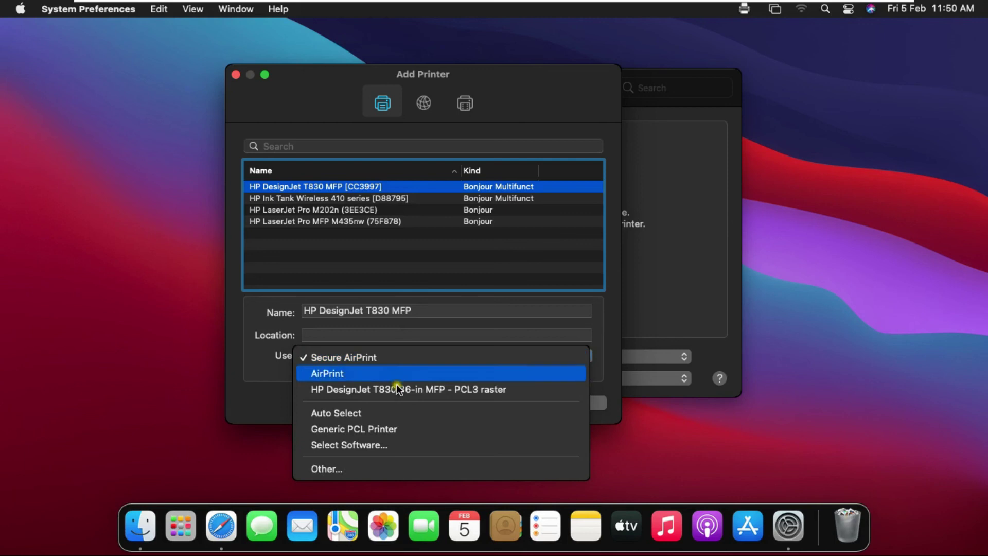
pyautogui.click(434, 391)
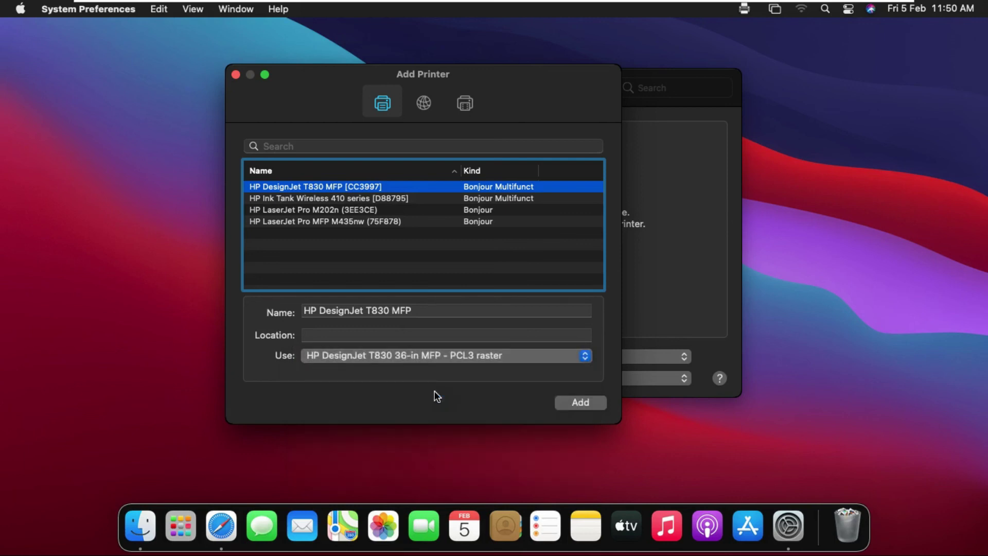
pyautogui.click(582, 406)
pyautogui.click(582, 404)
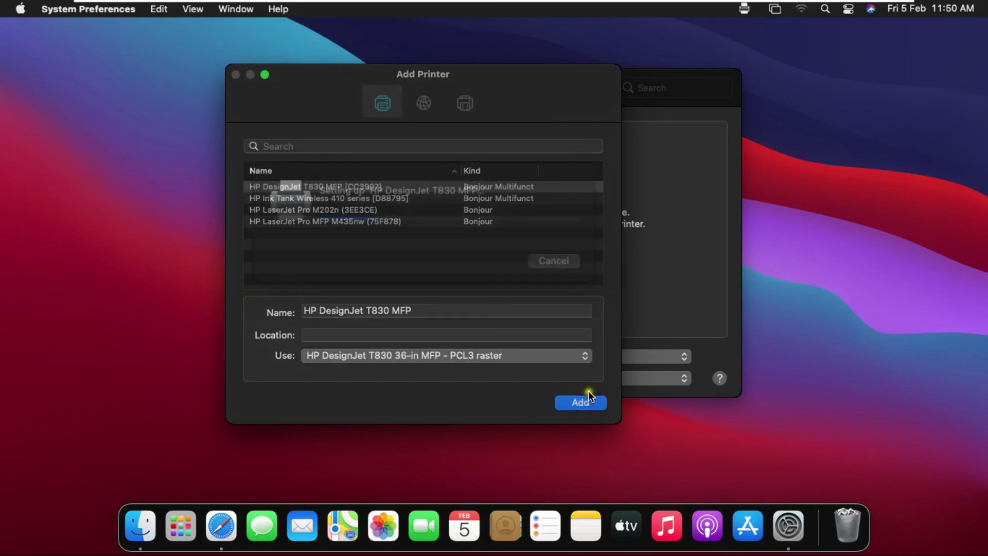